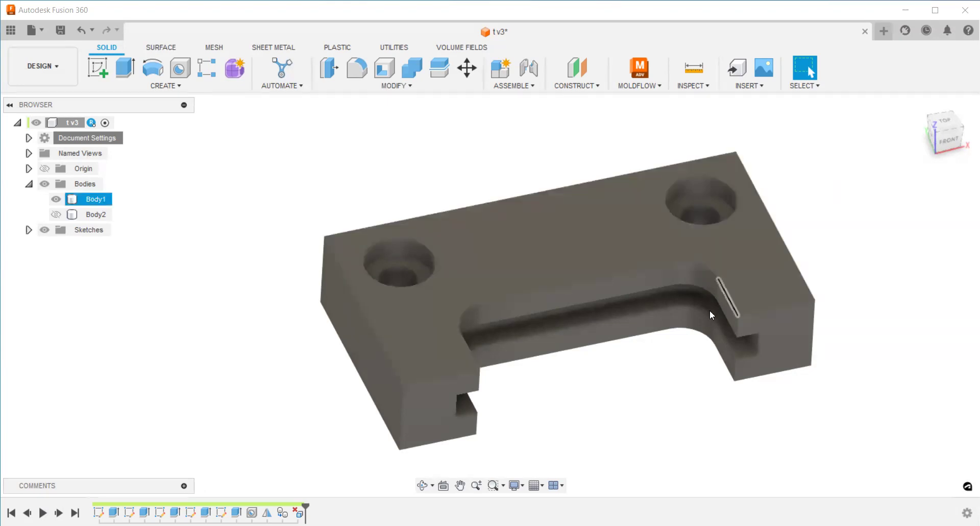
Show Body2 in place of Body1 and examine its pocket, which serves as the stock shape
middle_click_drag(637, 372, 598, 375, "shift")
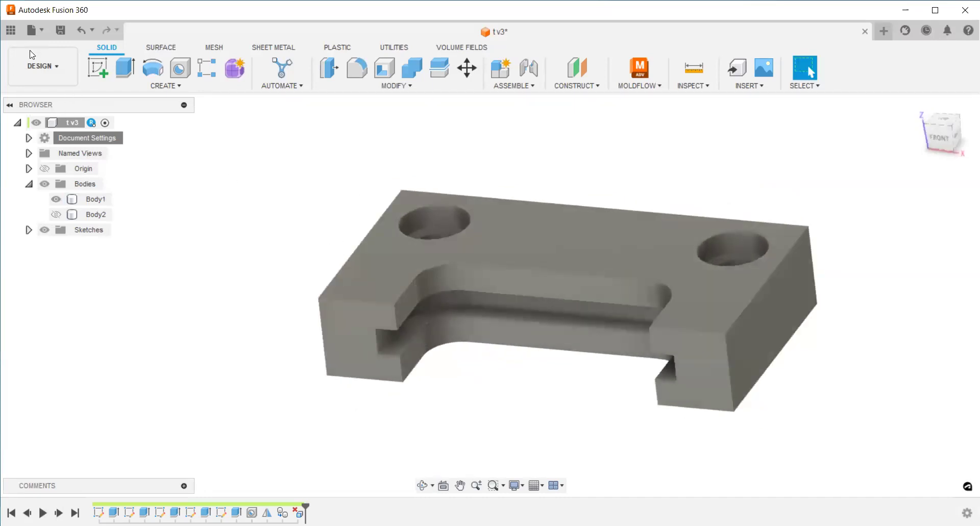
left_click(86, 199)
left_click(96, 214)
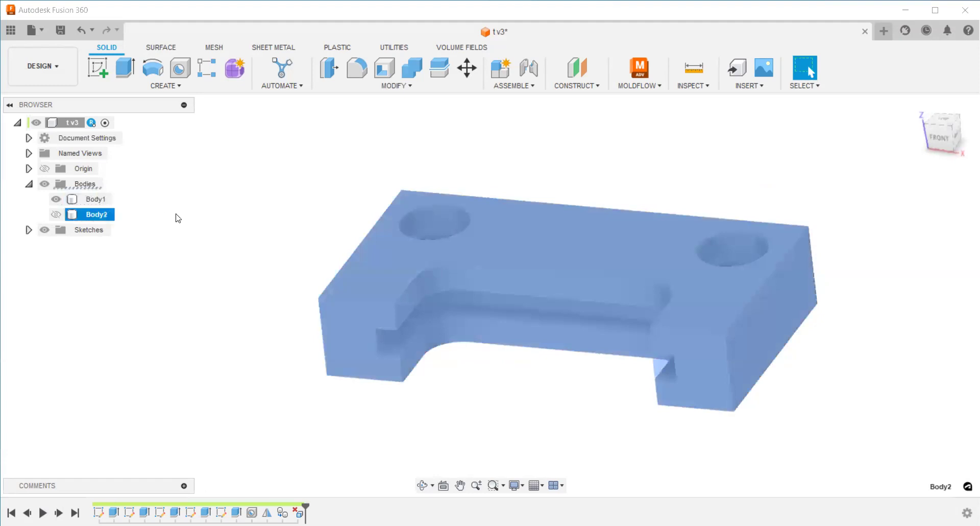
left_click(57, 212)
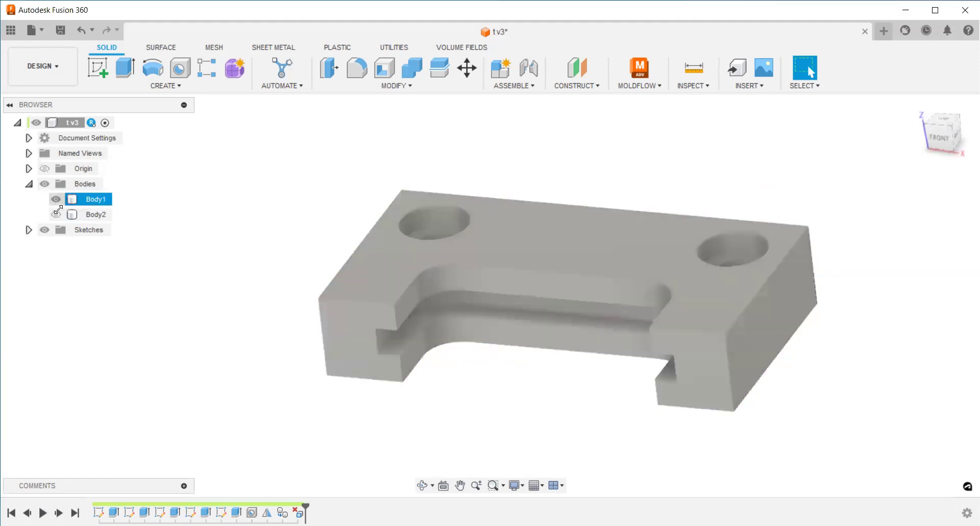
left_click(56, 214)
left_click(56, 199)
scroll(405, 346, "up", 5)
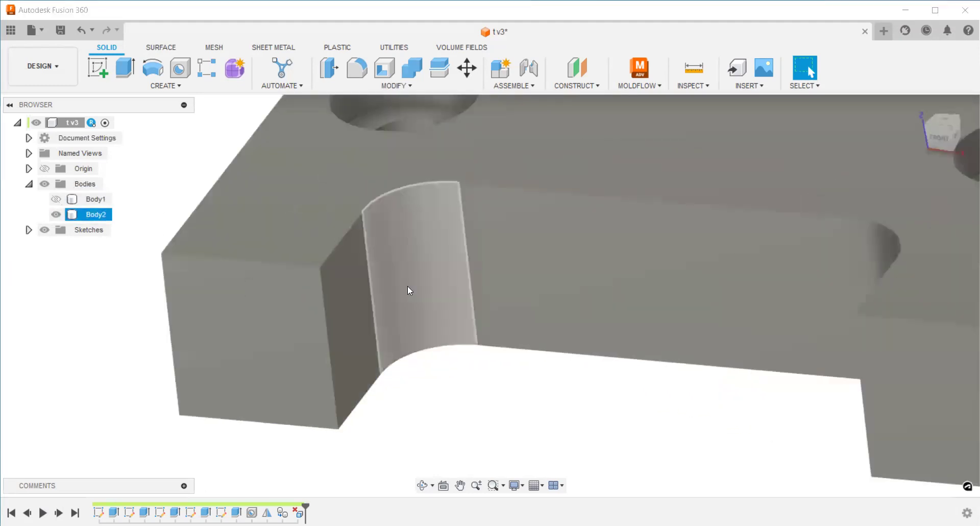
scroll(506, 277, "down", 5)
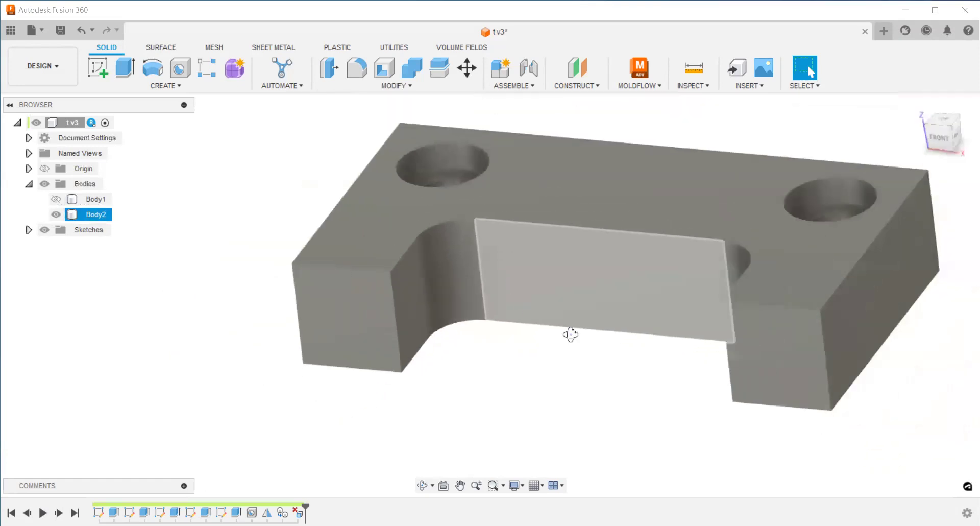
mouse_move(569, 330)
middle_mouse_down("shift")
mouse_move(537, 348)
mouse_move(565, 313)
middle_mouse_up("shift")
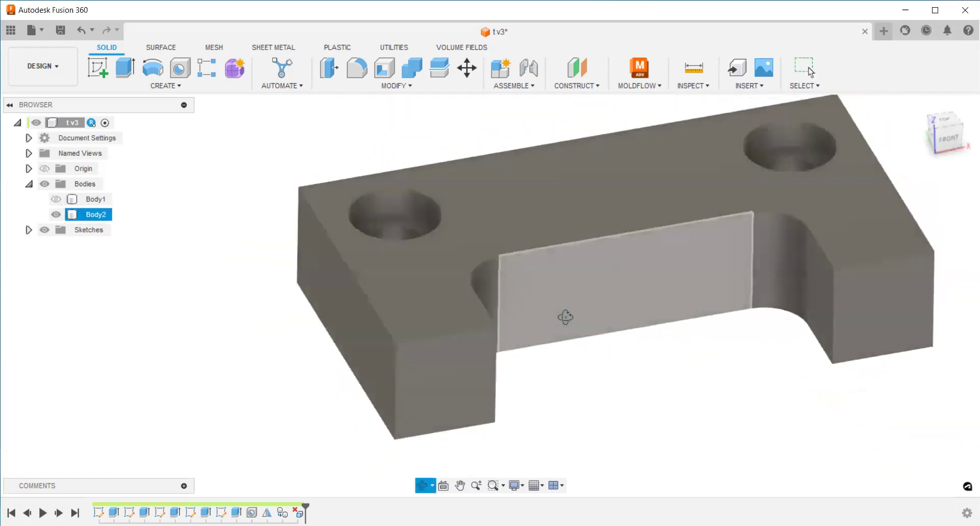
Hide Body2, show Body1 again, and switch to the Manufacture workspace
left_click(56, 213)
left_click(56, 198)
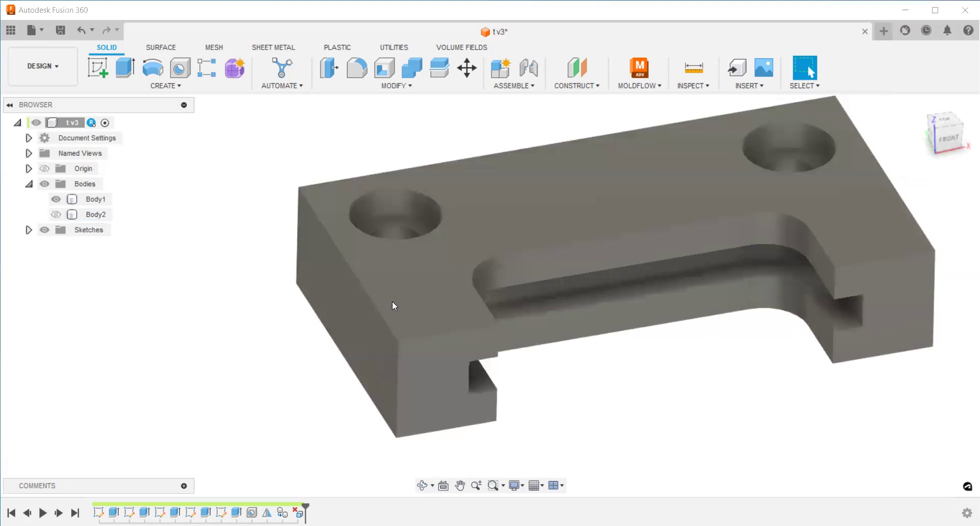
scroll(390, 300, "down", 3)
left_click(44, 65)
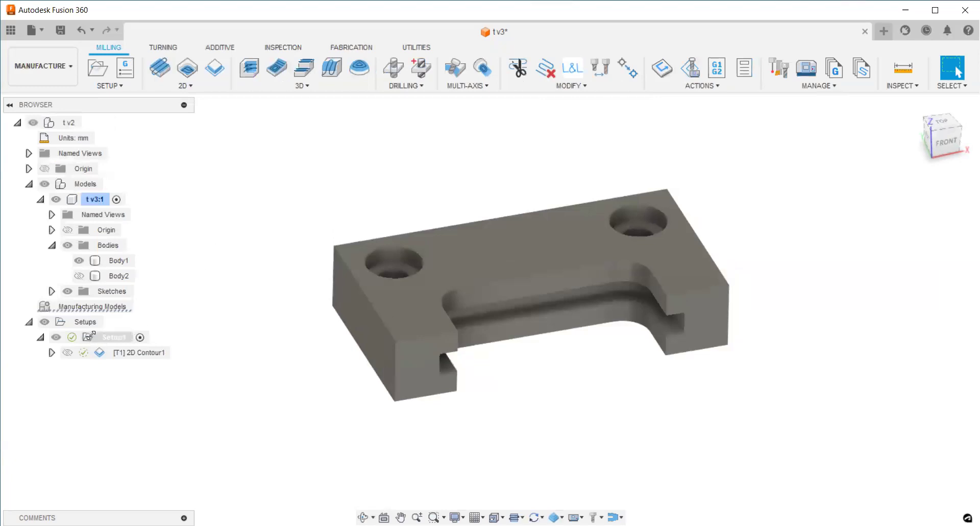
Open Setup1 and review its stock definition with the From solid mode and Body2, then cancel the edit
double_click(89, 335)
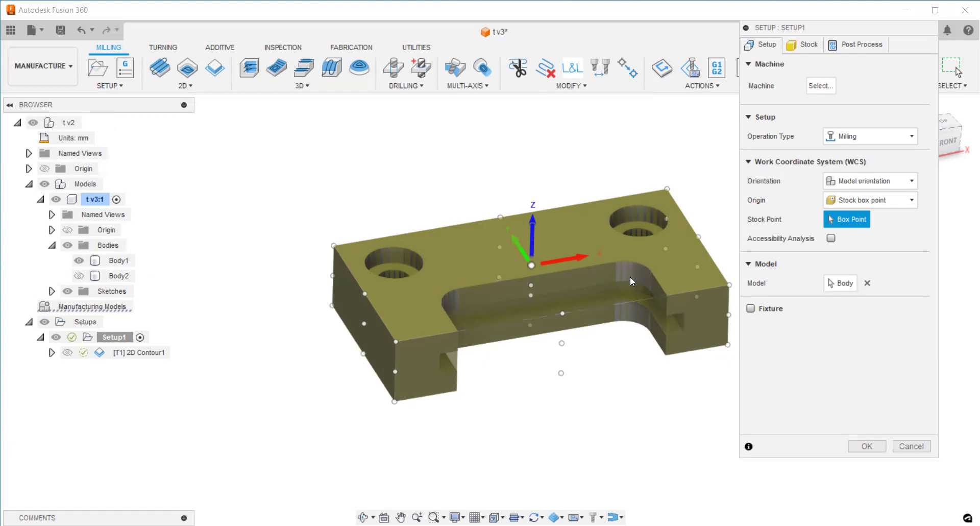
left_click(813, 48)
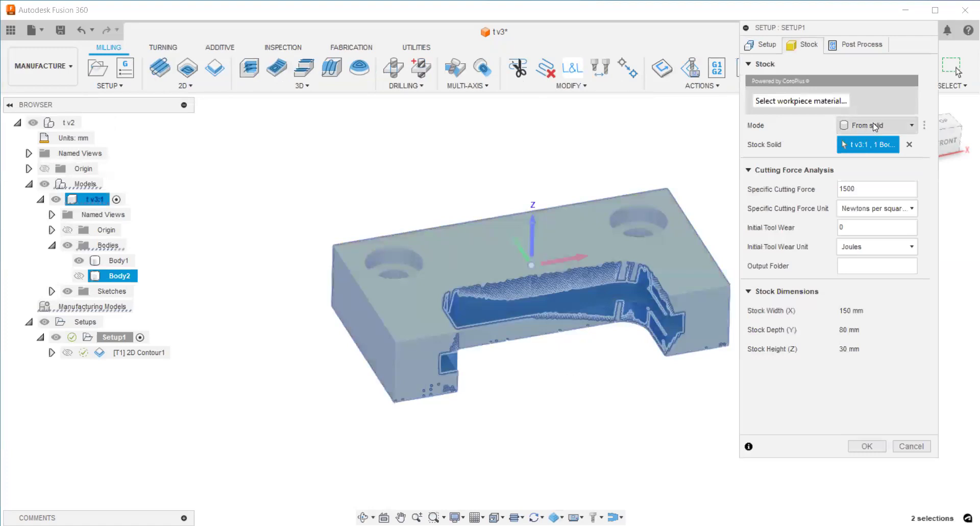
left_click(873, 124)
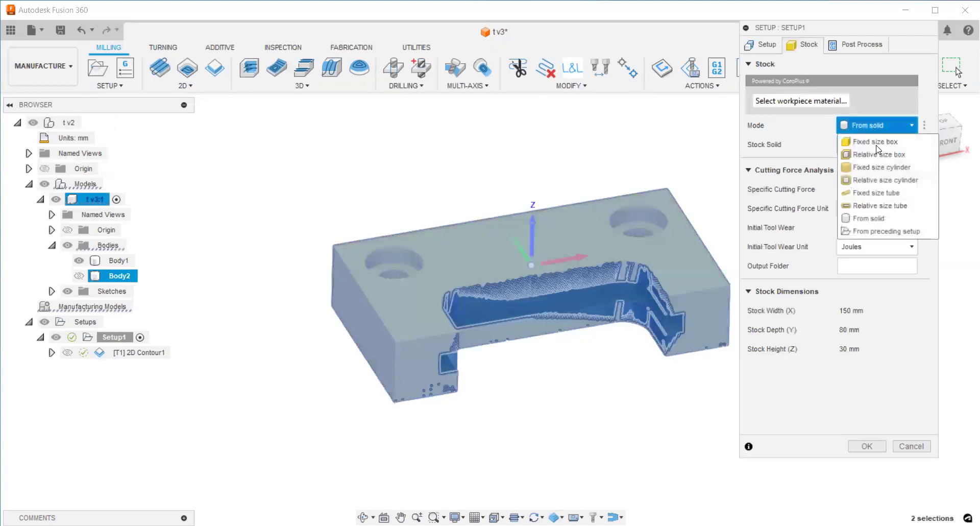
left_click(869, 218)
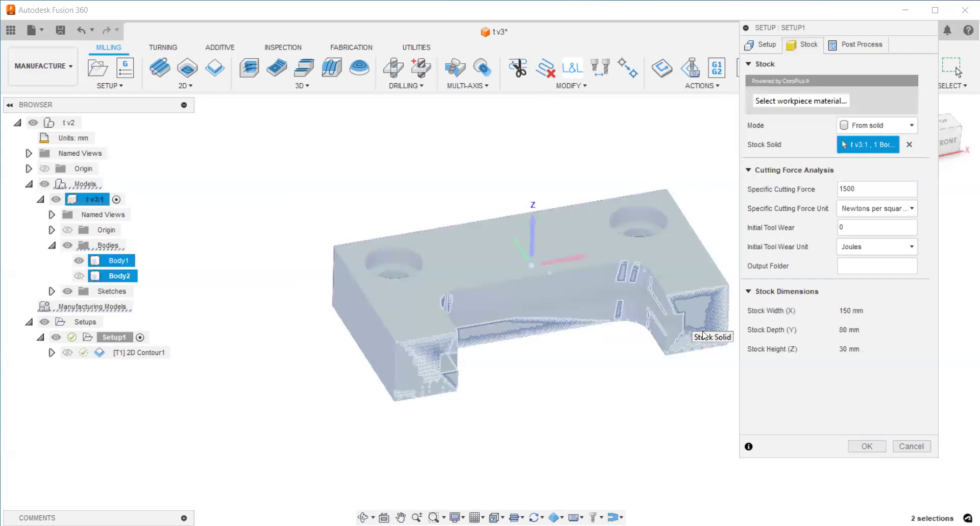
left_click(909, 447)
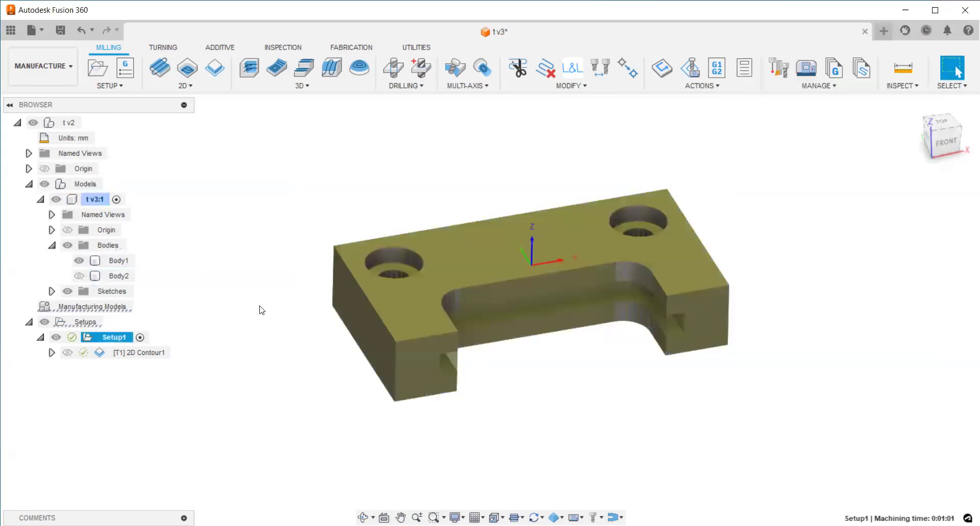
left_click(186, 84)
left_click(110, 85)
left_click(186, 85)
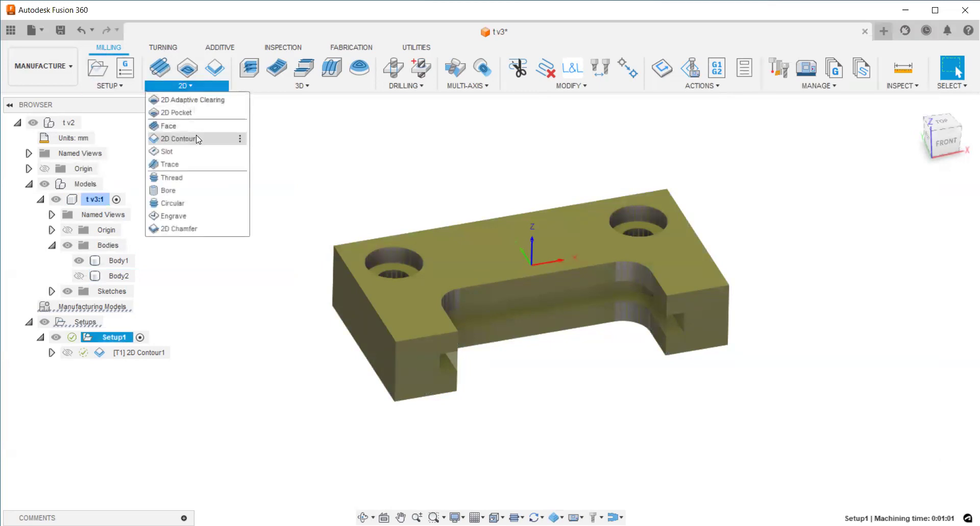
left_click(367, 140)
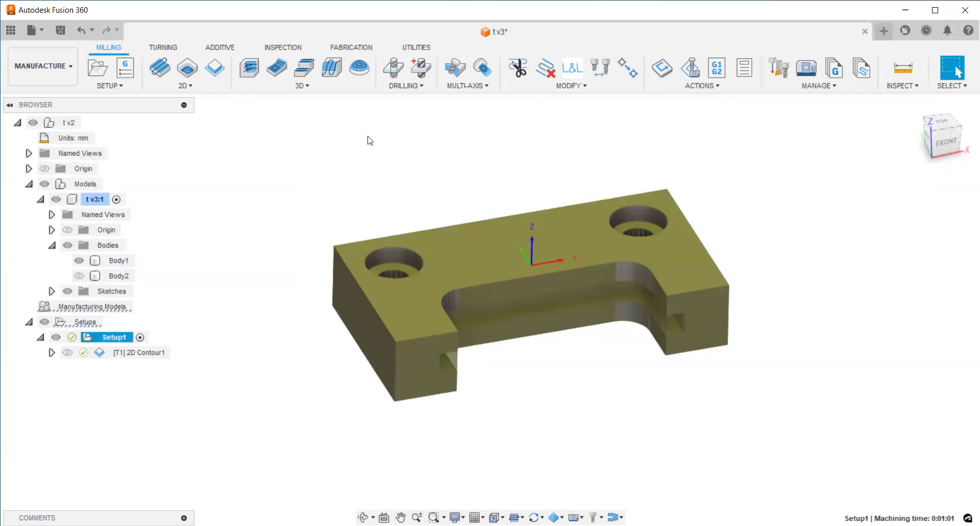
Open the 2D Contour1 operation and browse the slot mills across all tool libraries, then cancel the tool selection
left_click(106, 354)
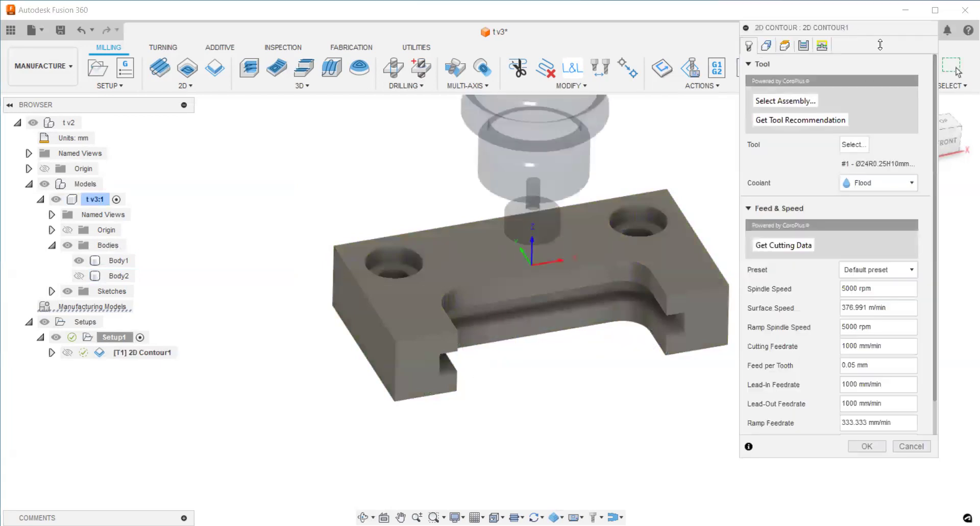
left_click_drag(880, 45, 913, 56)
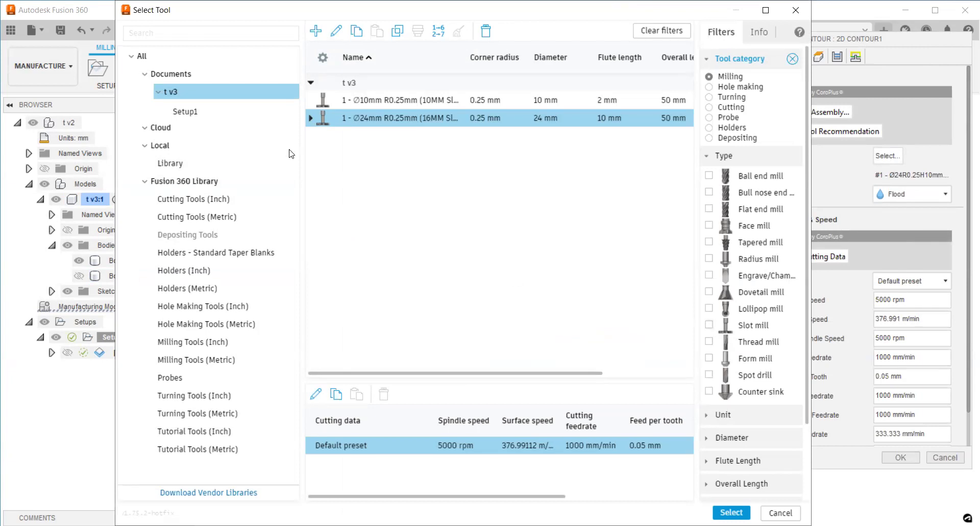
left_click(204, 360)
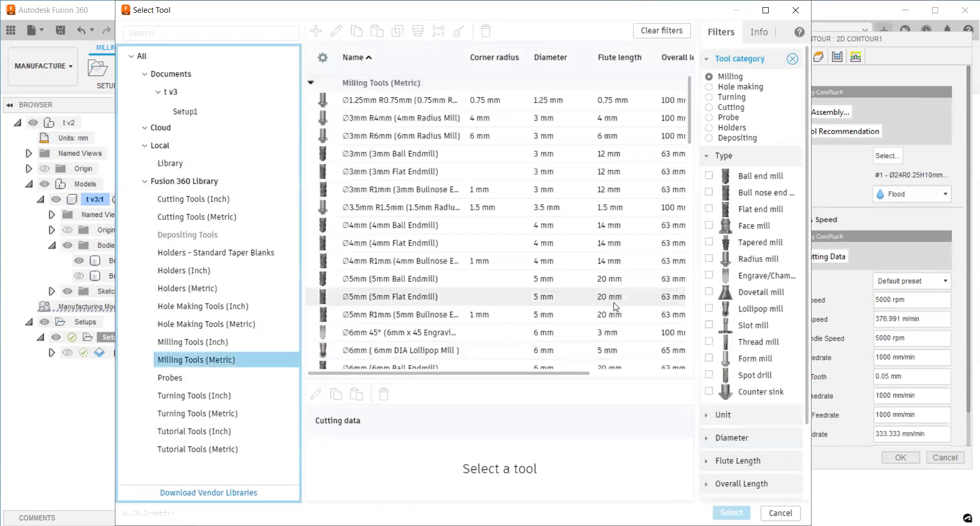
left_click(709, 324)
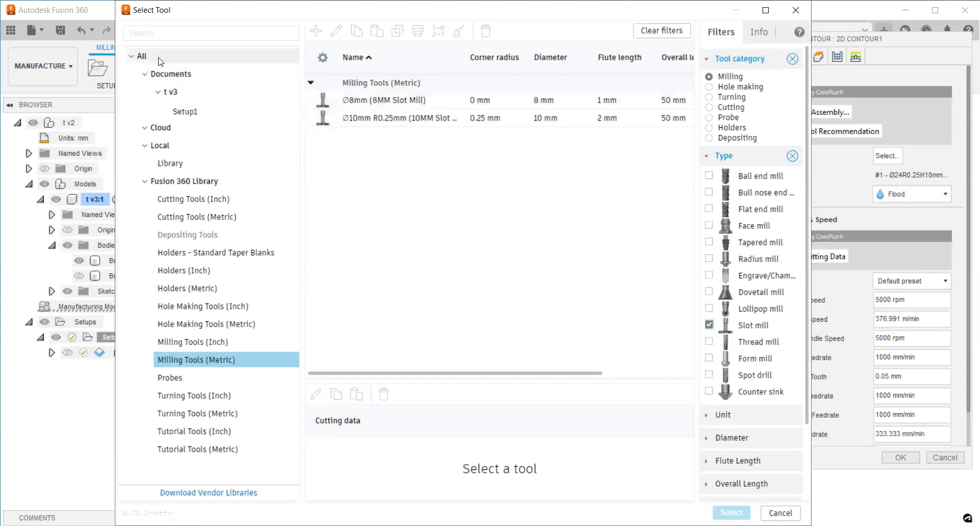
left_click(142, 56)
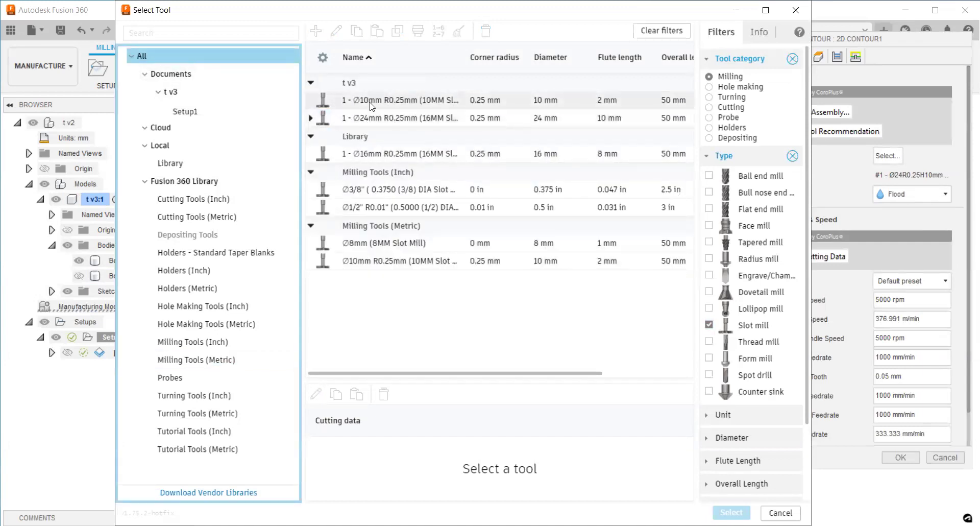
left_click(779, 509)
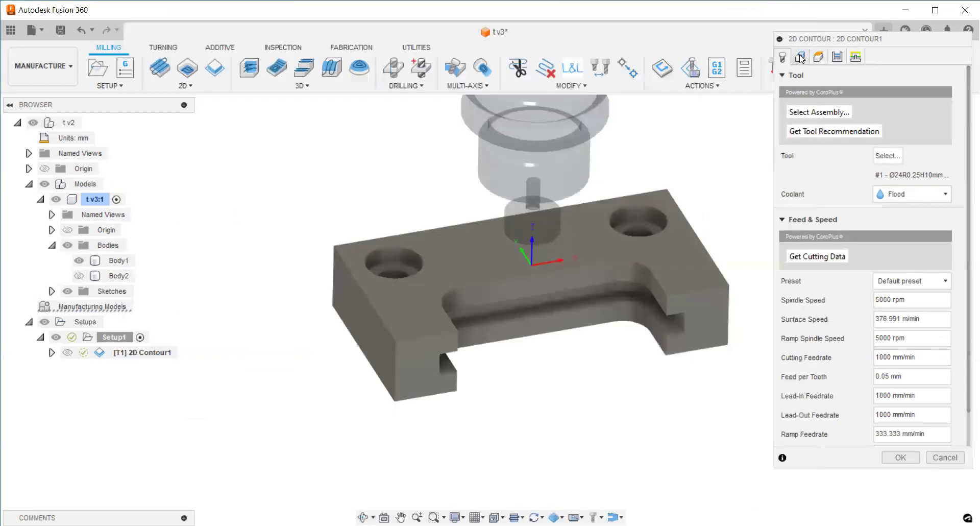
Review the contour chain selected along the inner edge of the T-slot in the operation's geometry settings
left_click(801, 57)
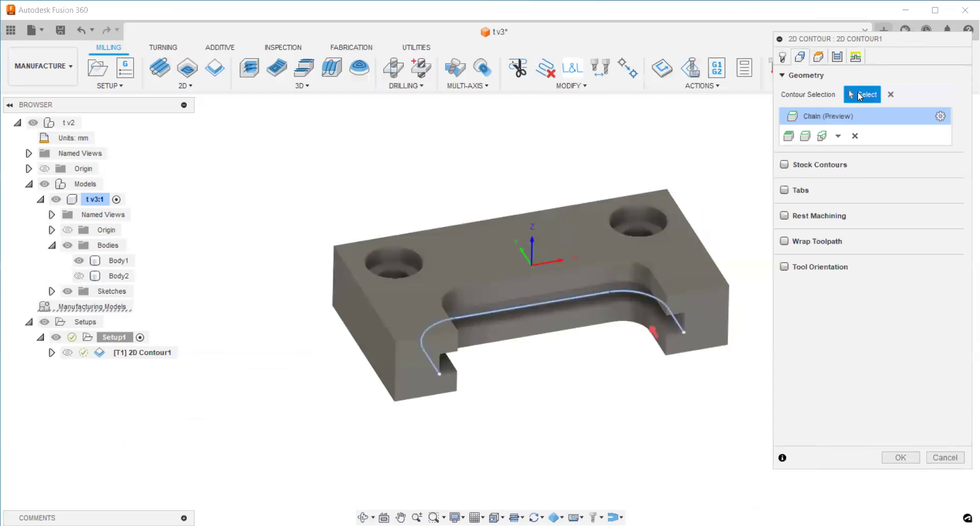
scroll(682, 333, "up", 5)
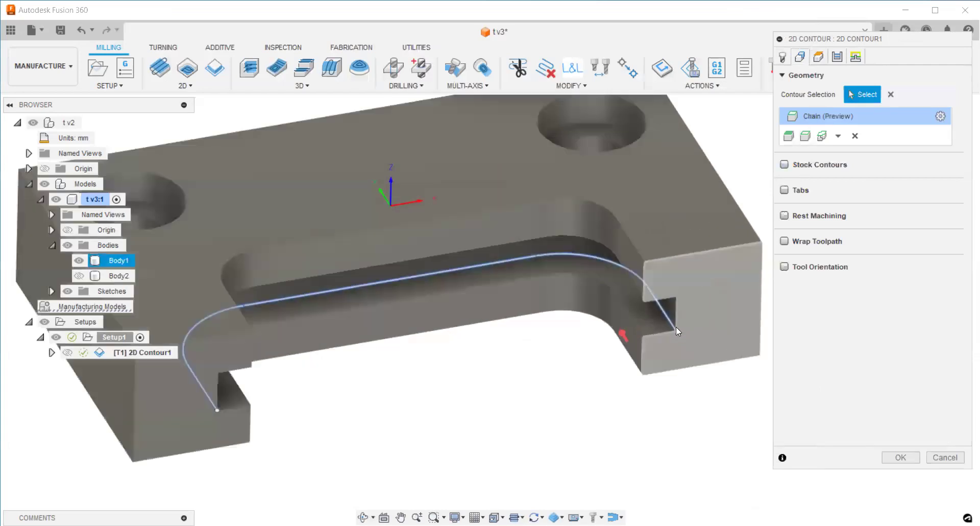
scroll(676, 330, "up", 1)
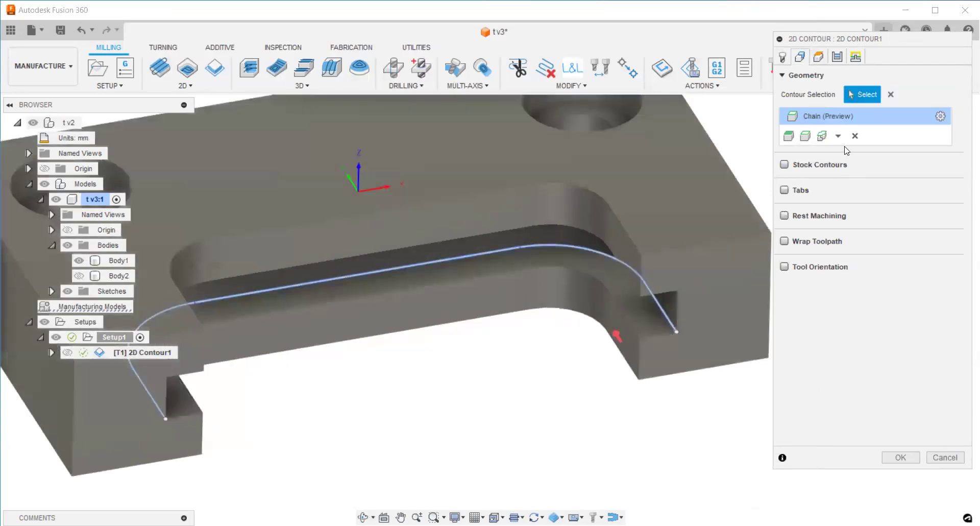
Review the operation's height settings and examine the top and bottom references on the slot walls
left_click(820, 58)
scroll(613, 299, "up", 3)
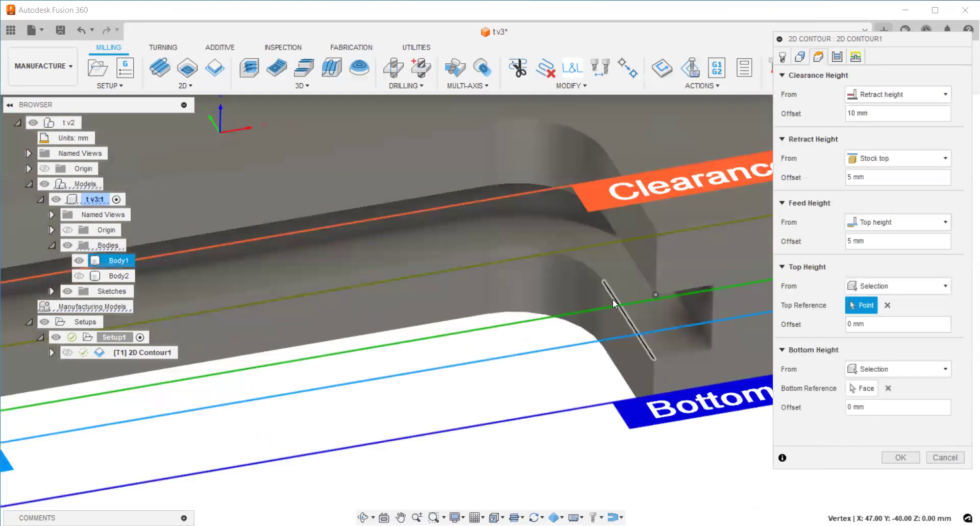
key("F6")
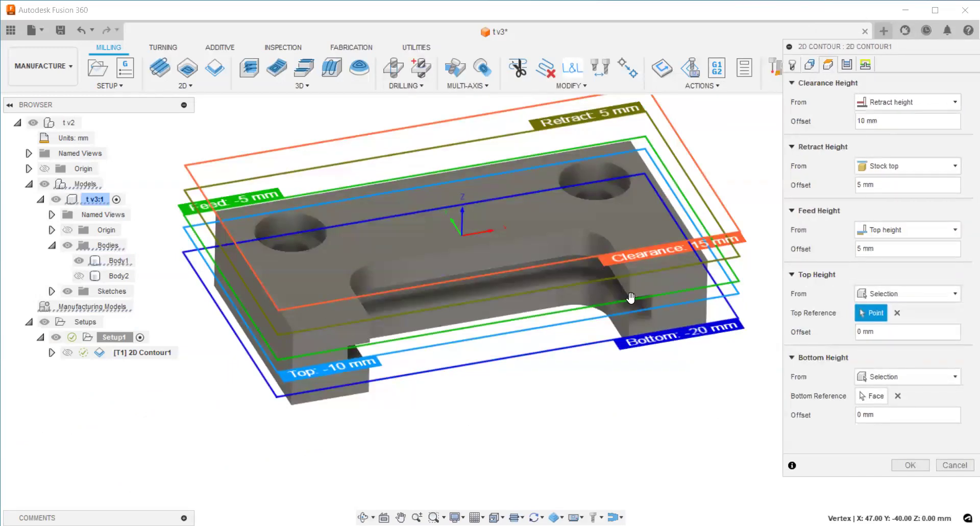
scroll(633, 302, "up", 5)
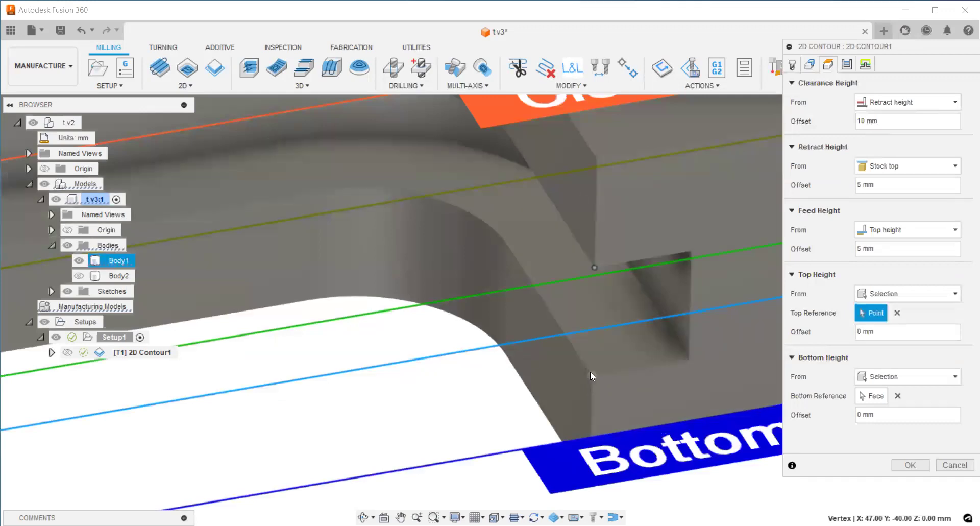
scroll(679, 360, "down", 3)
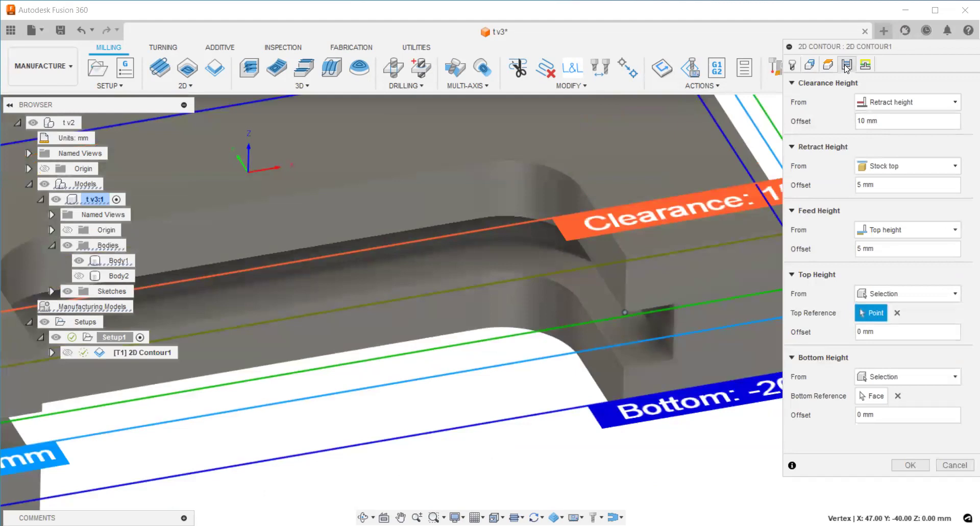
Review the passes settings, including the multiple finishing passes, their number and the stepover
left_click(847, 65)
scroll(655, 302, "down", 5)
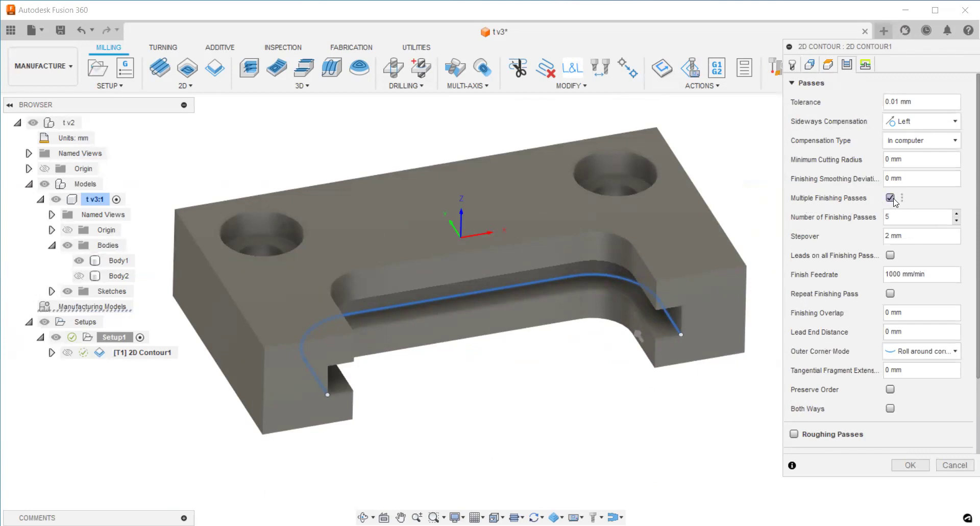
left_click_drag(892, 217, 878, 218)
Review the linking settings for stay-down distance and lead-in radius and angle, then cancel the 2D Contour1 edit
left_click(866, 65)
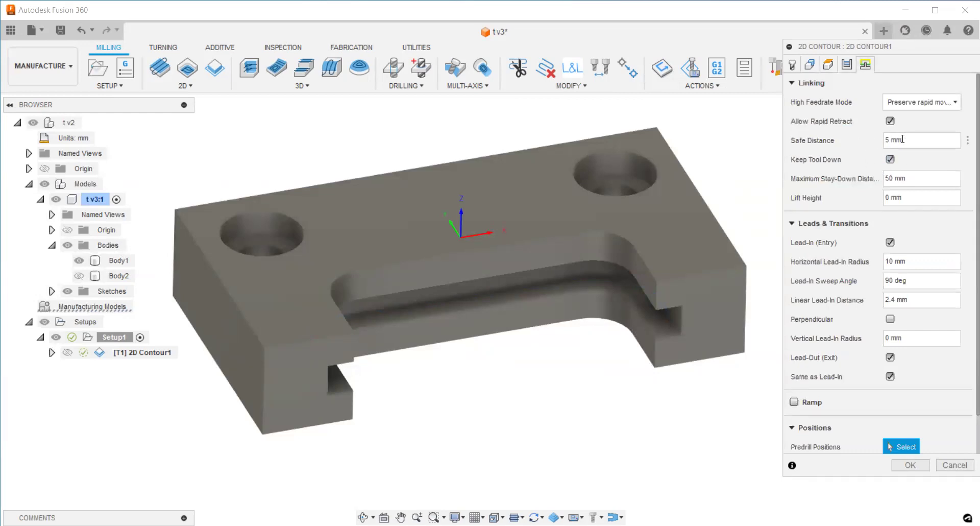
left_click(908, 176)
left_click(912, 261)
left_click(891, 286)
left_click(949, 465)
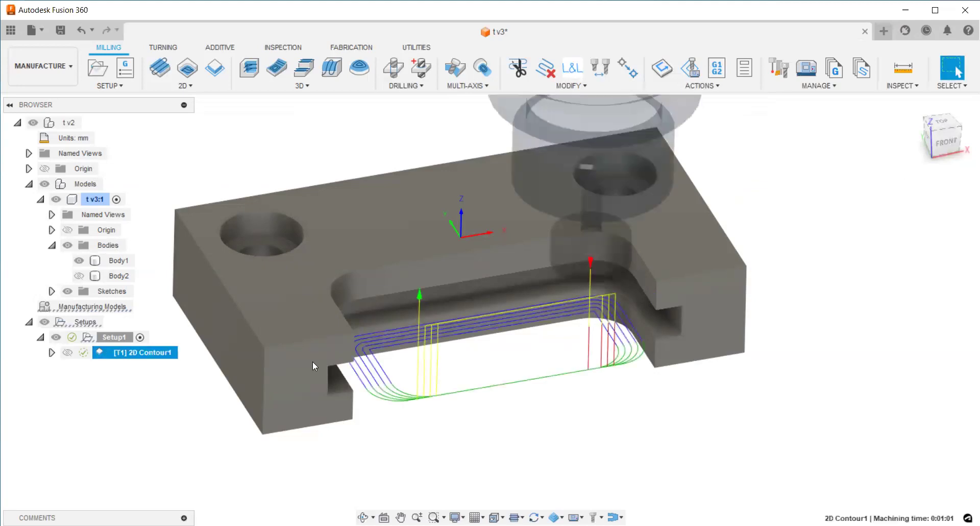
Inspect the 2D Contour1 toolpath from the top view, checking the finishing passes and lead-ins inside the pocket
middle_click_drag(587, 327, 785, 260, "shift")
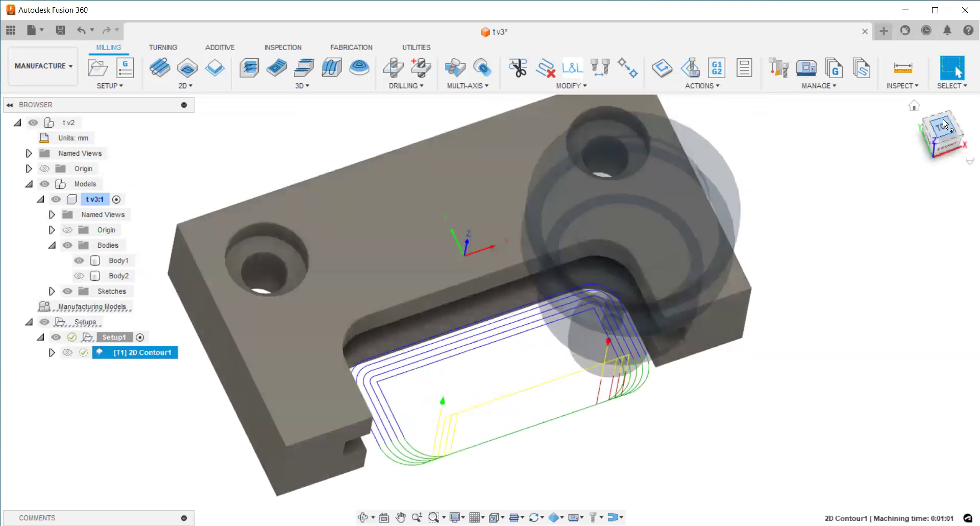
middle_click_drag(887, 173, 774, 205, "shift")
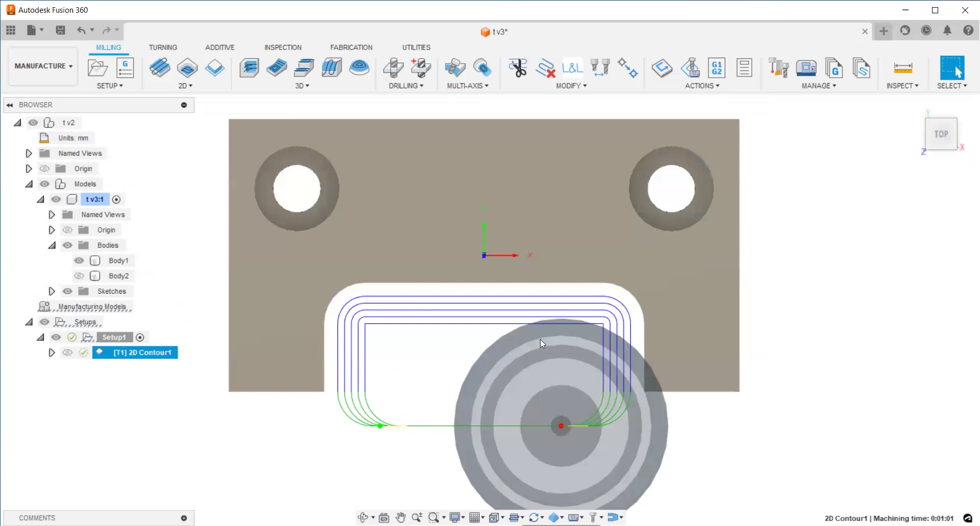
scroll(621, 298, "down", 1)
scroll(590, 297, "up", 5)
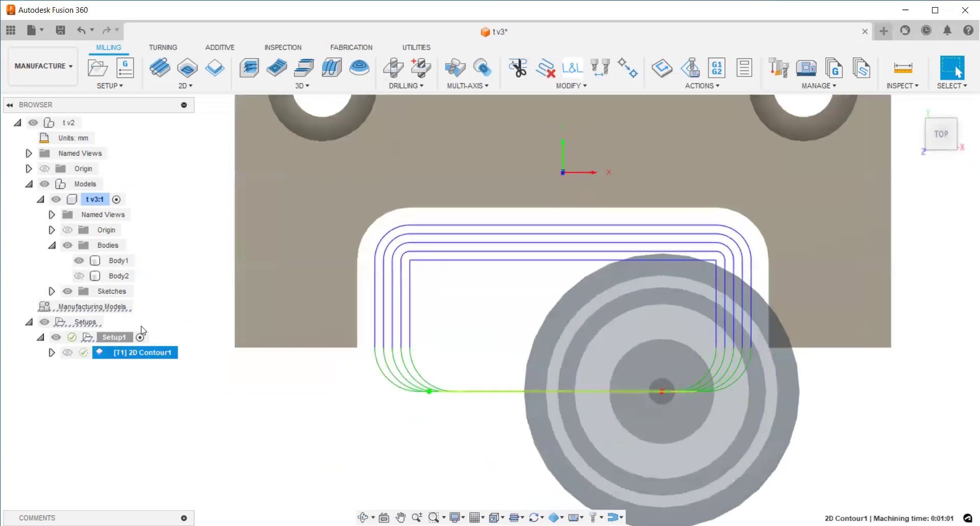
Simulate the 2D Contour1 toolpath, watching the slot mill cut from above and from an angled front view, and exit the simulation
right_click(115, 352)
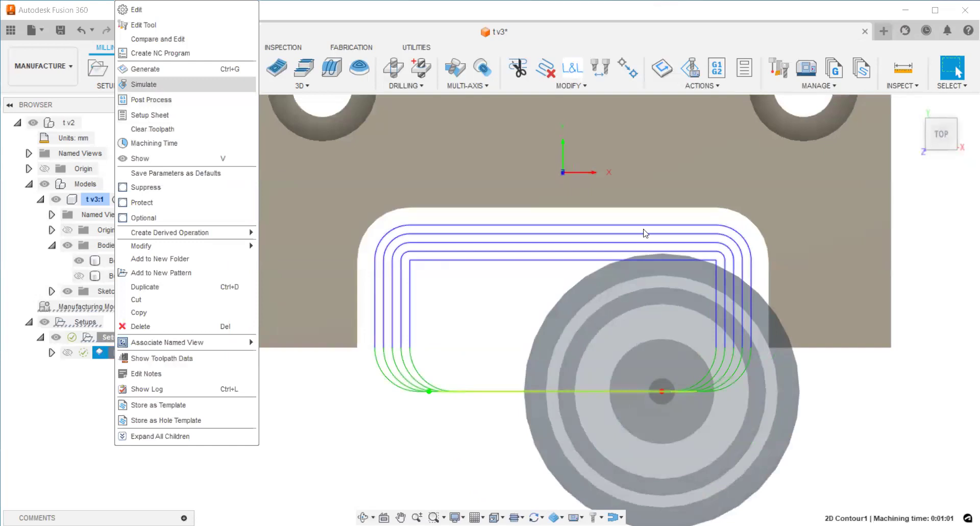
scroll(554, 293, "down", 3)
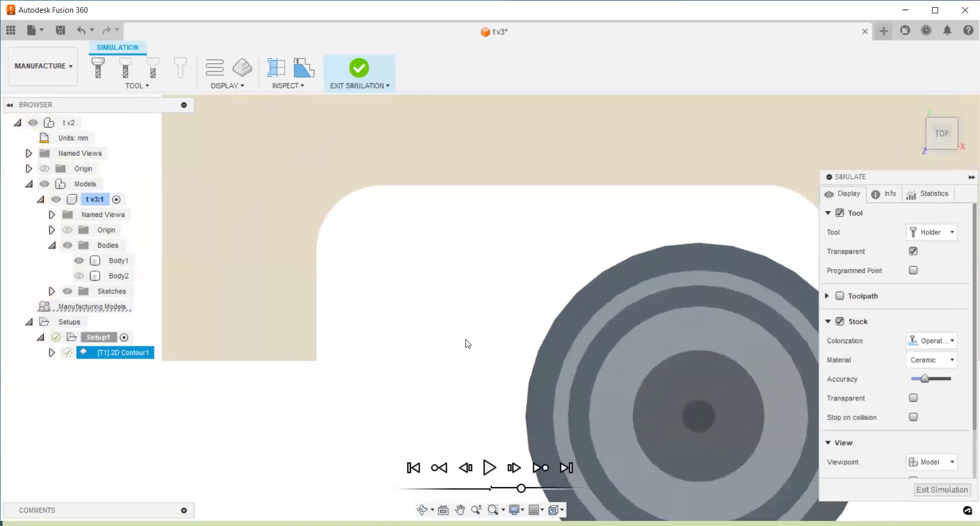
scroll(715, 137, "up", 2)
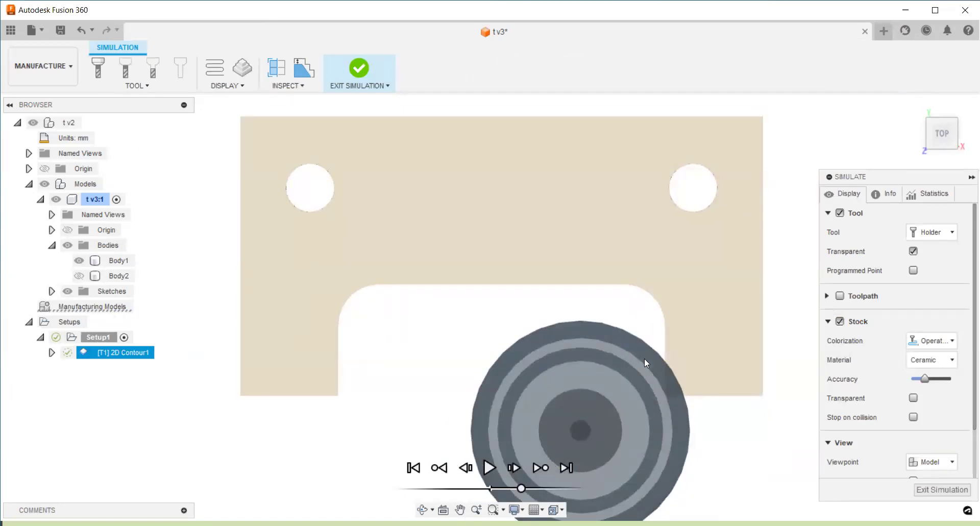
left_click(489, 467)
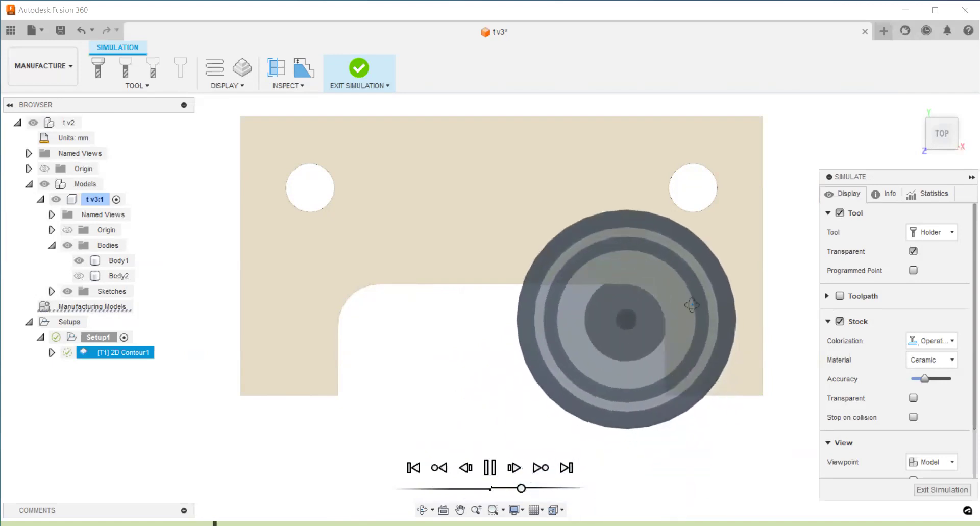
middle_click_drag(684, 377, 711, 308, "shift")
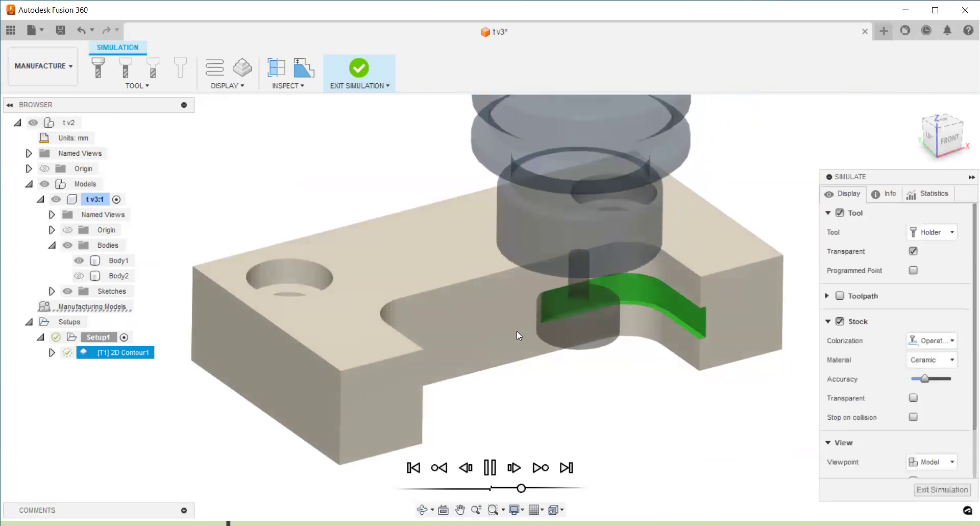
scroll(510, 254, "down", 2)
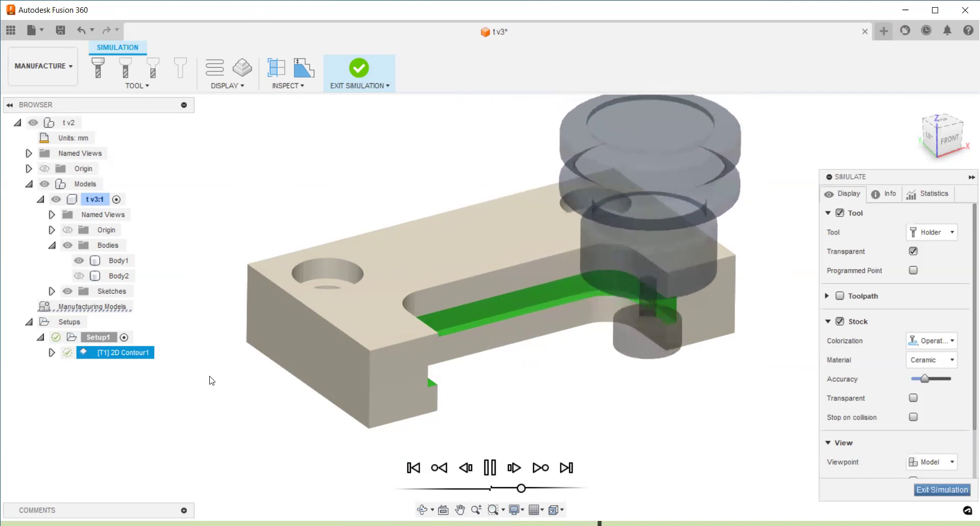
key("Escape")
Set the maximum stay-down distance in 2D Contour1's linking settings to 200 mm and regenerate the toolpath
double_click(97, 354)
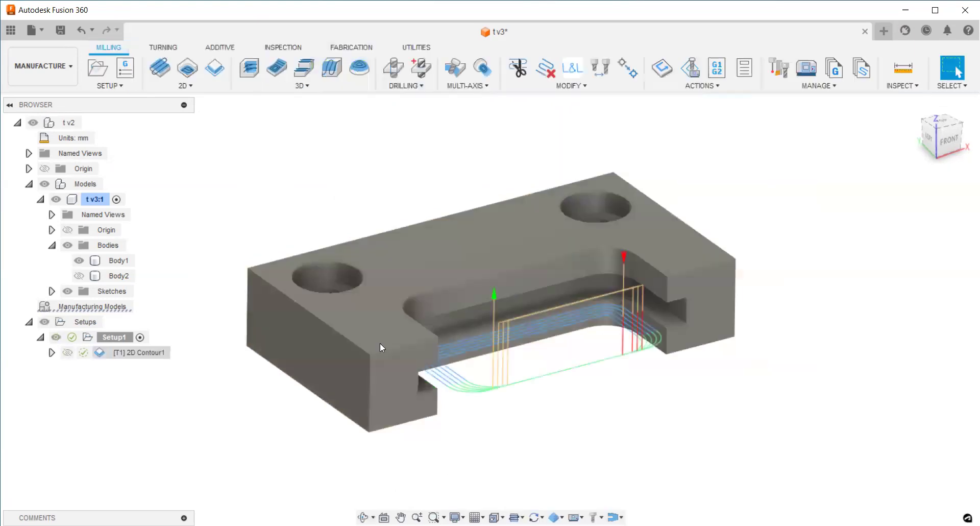
left_click(865, 64)
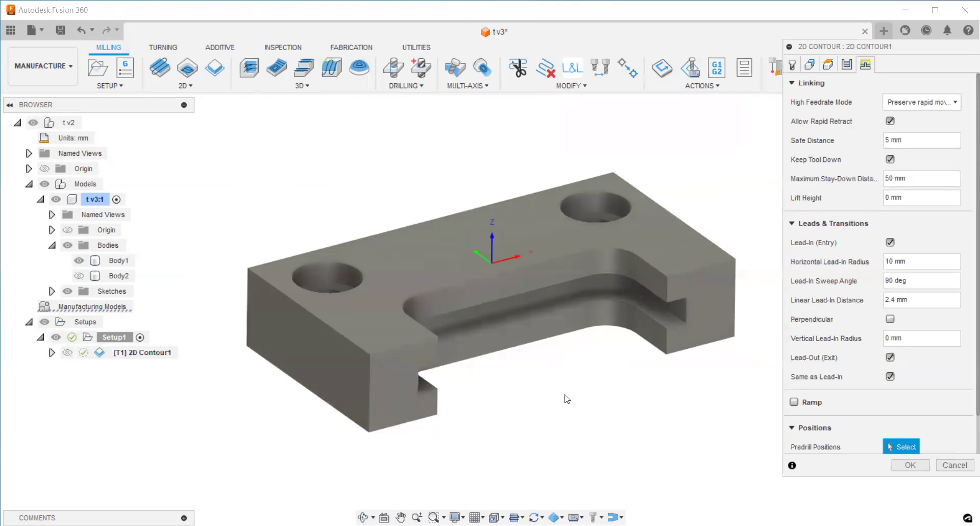
middle_click_drag(593, 399, 452, 403, "shift")
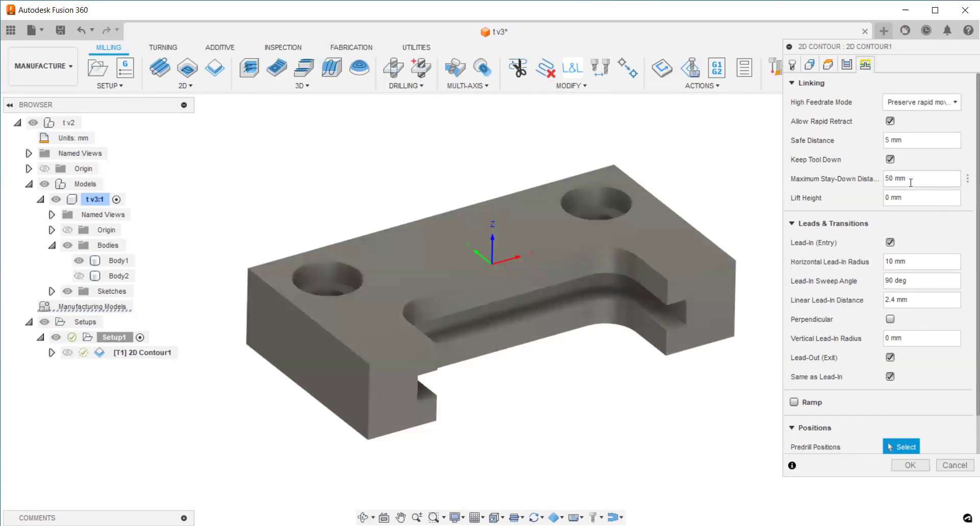
type("200")
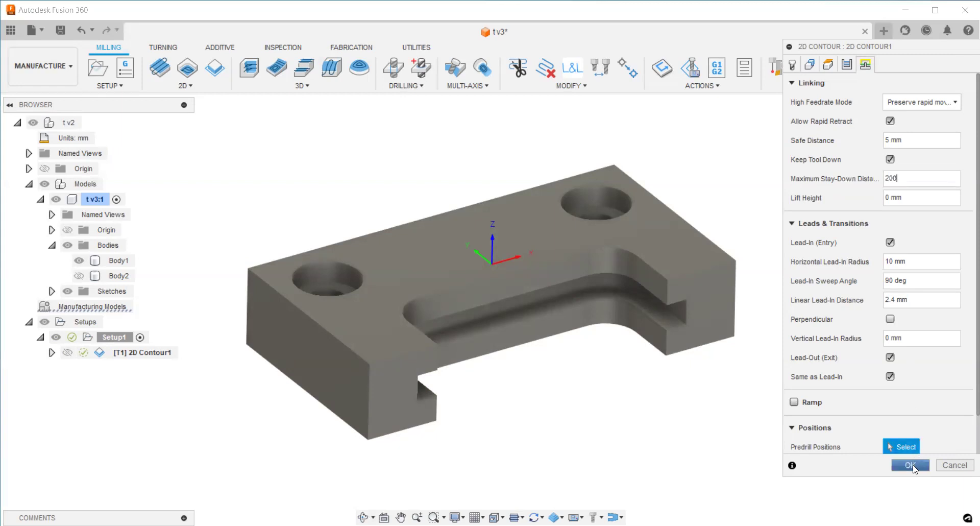
key("Return")
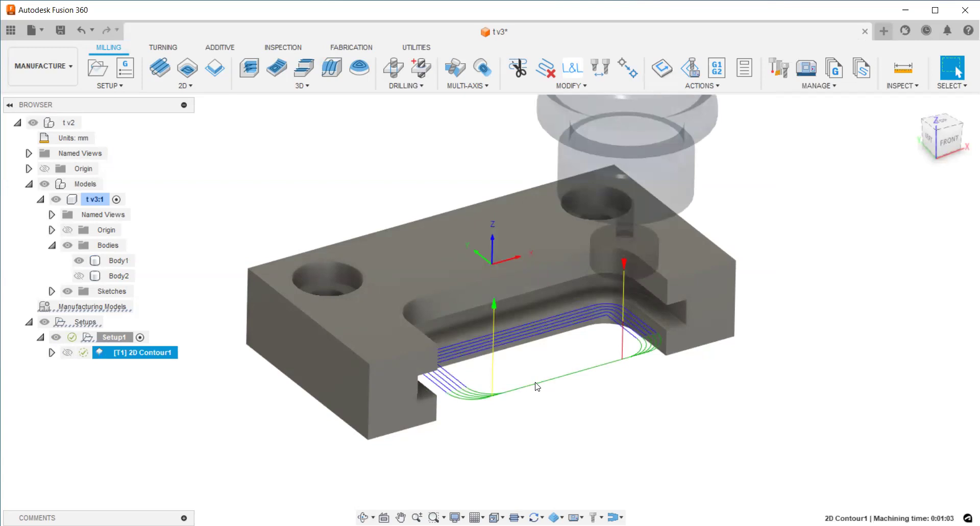
Inspect the links between the finishing passes and simulate 2D Contour1 again at a slightly faster playback speed
scroll(537, 386, "up", 3)
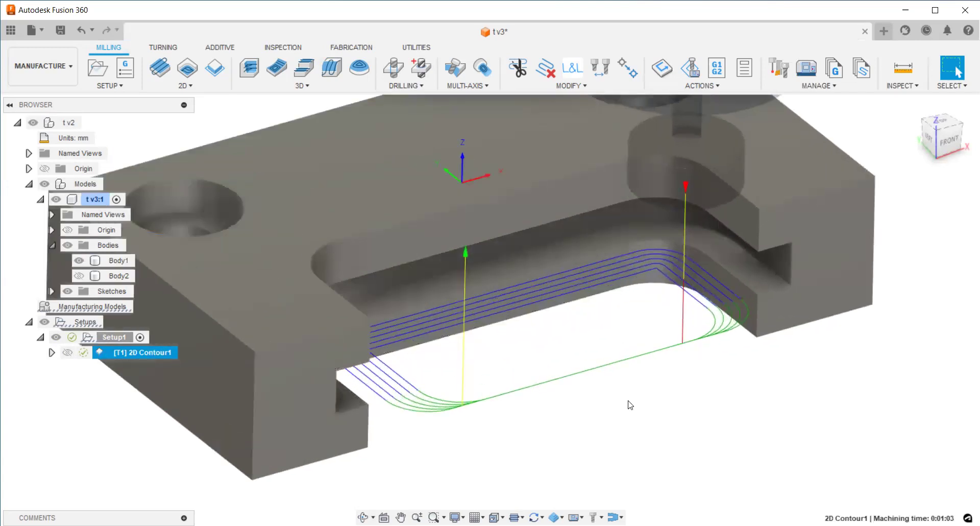
scroll(631, 405, "down", 3)
right_click(149, 349)
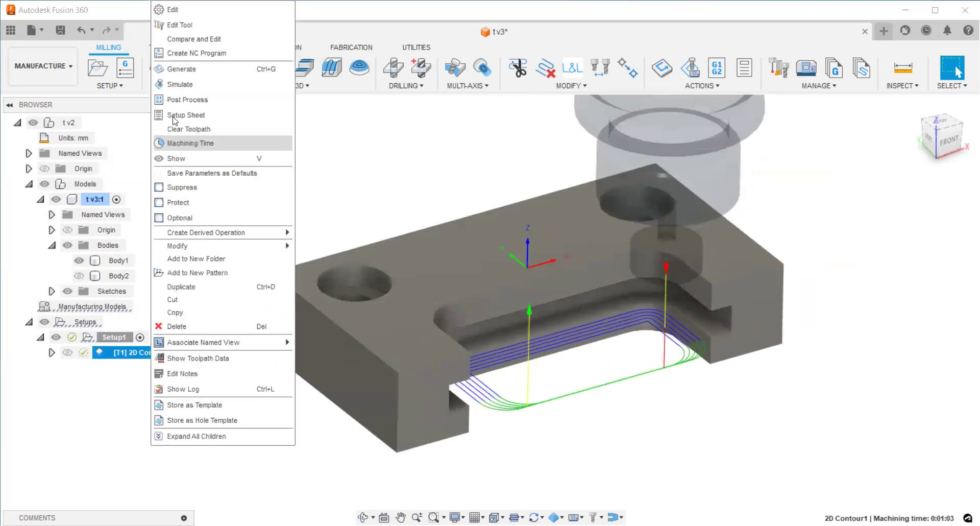
left_click(180, 84)
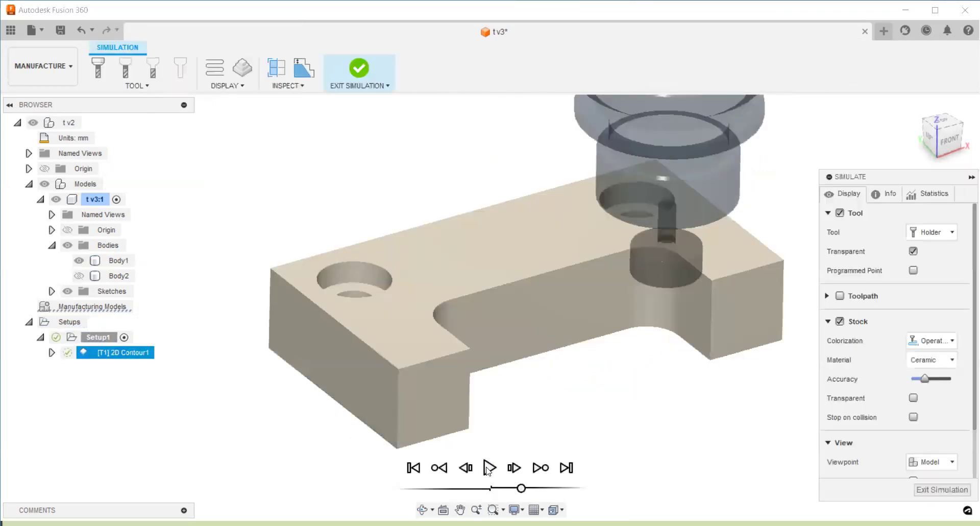
left_click(488, 467)
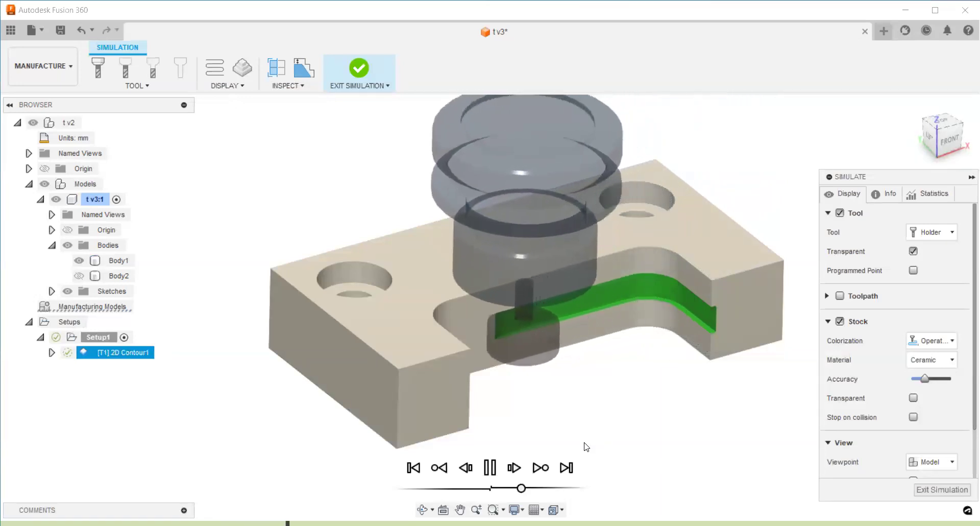
left_click_drag(522, 489, 528, 489)
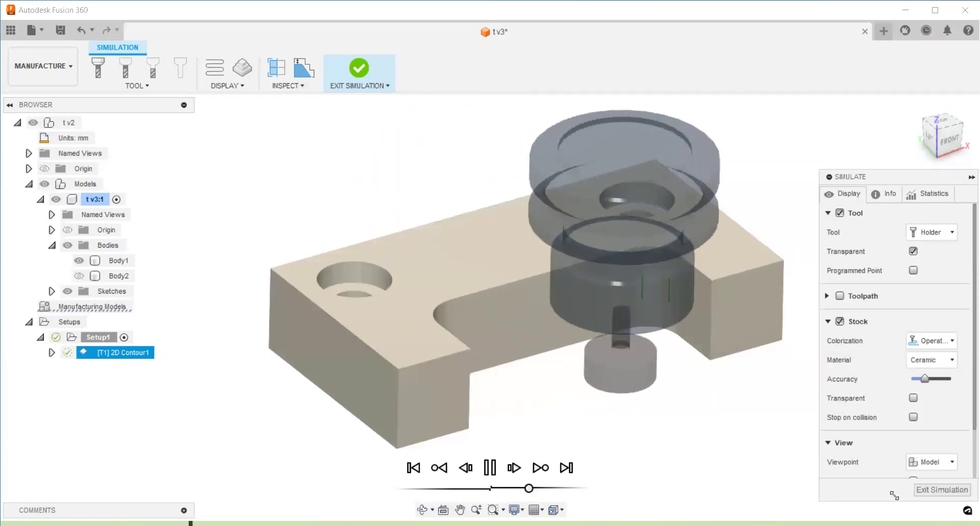